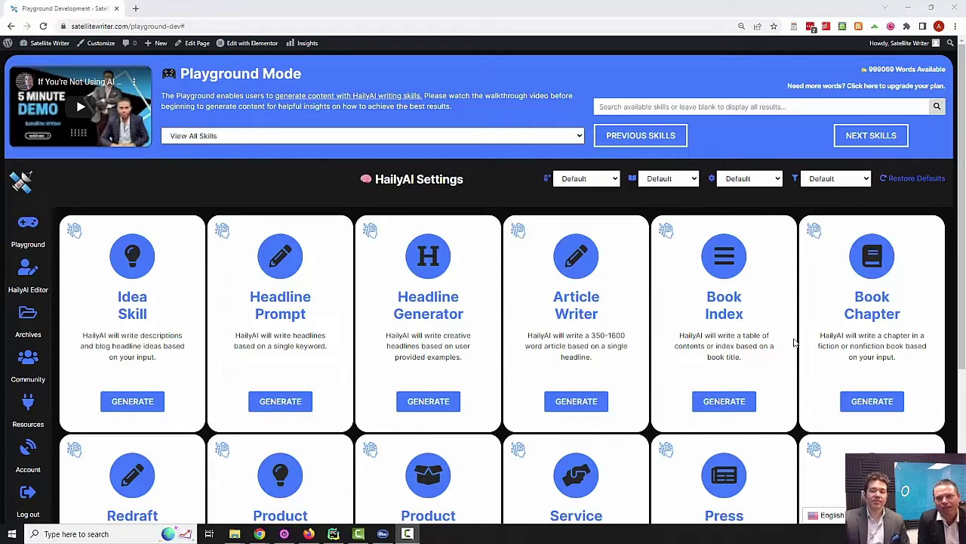
Step: Highlight the Book Index skill's name and description, then clear the highlight
left_click_drag(761, 366, 682, 297)
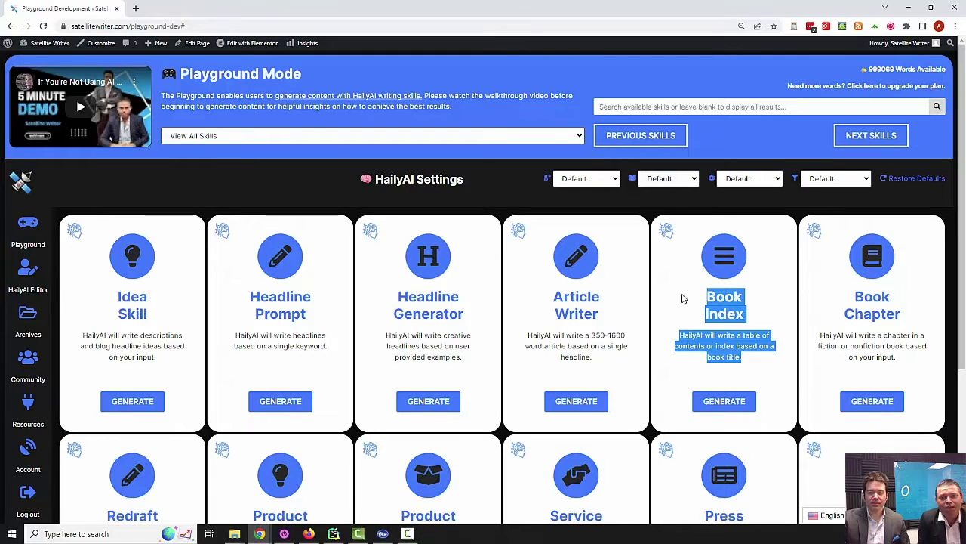
left_click(740, 370)
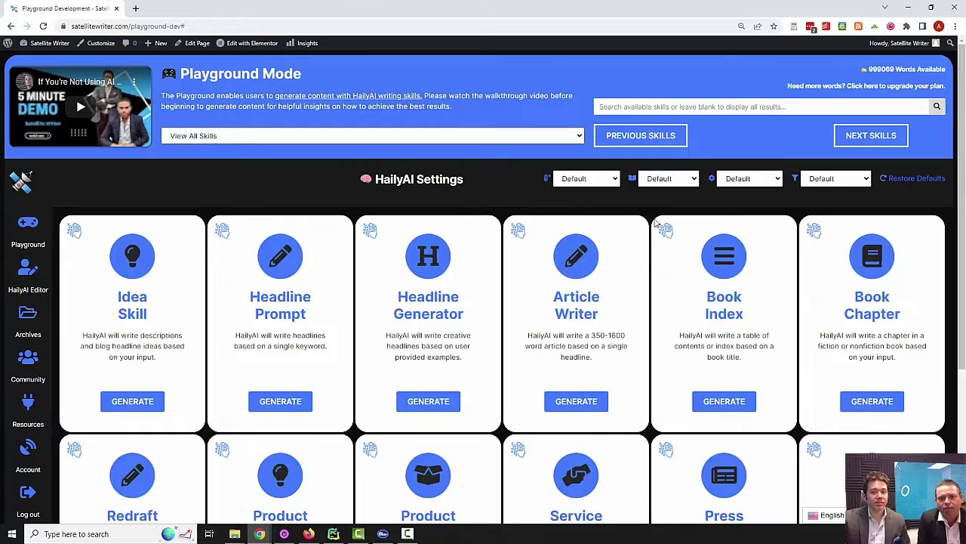
left_click(724, 400)
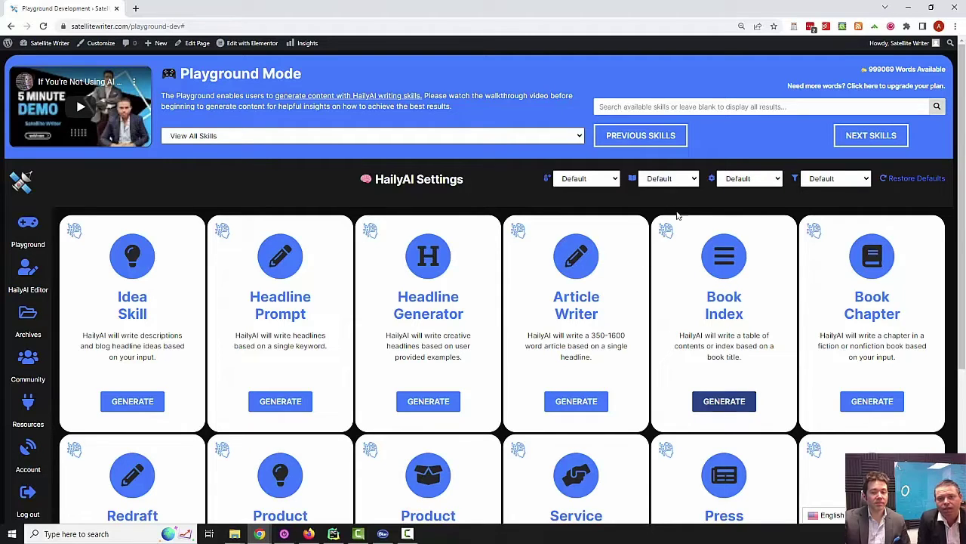
Step: Leave genre, tone, Conservative/Permissive and writing style at Default, then open the Book Index generator
left_click(675, 179)
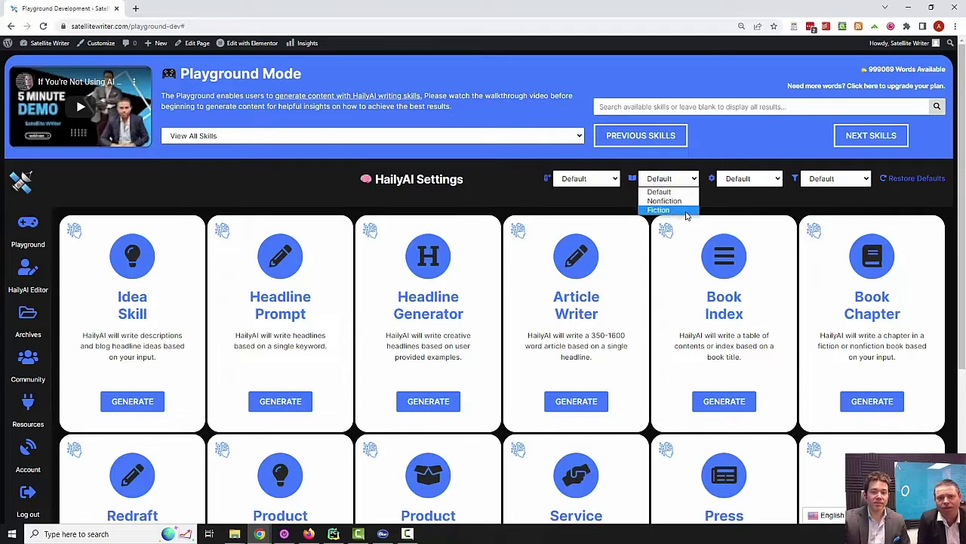
left_click(664, 192)
left_click(738, 178)
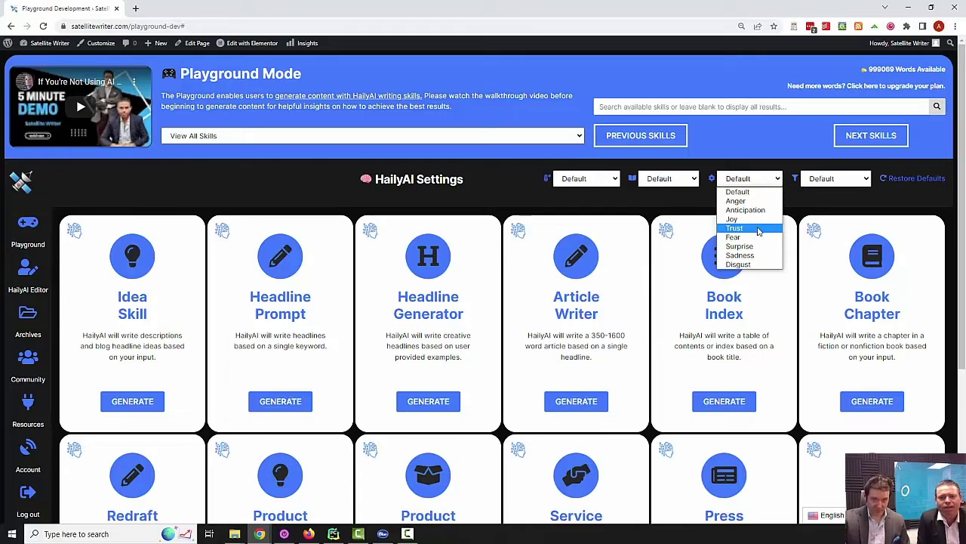
left_click(649, 205)
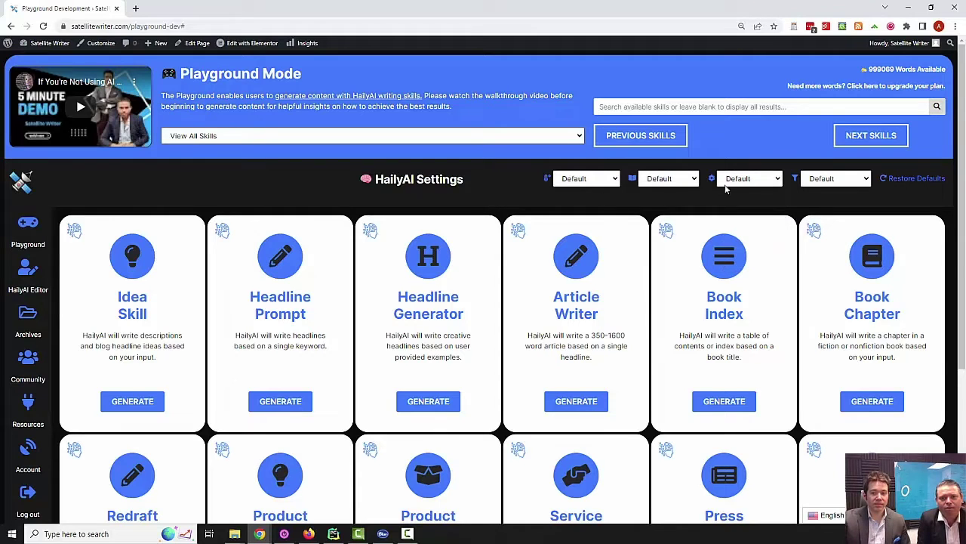
left_click(853, 178)
left_click(650, 204)
left_click(586, 181)
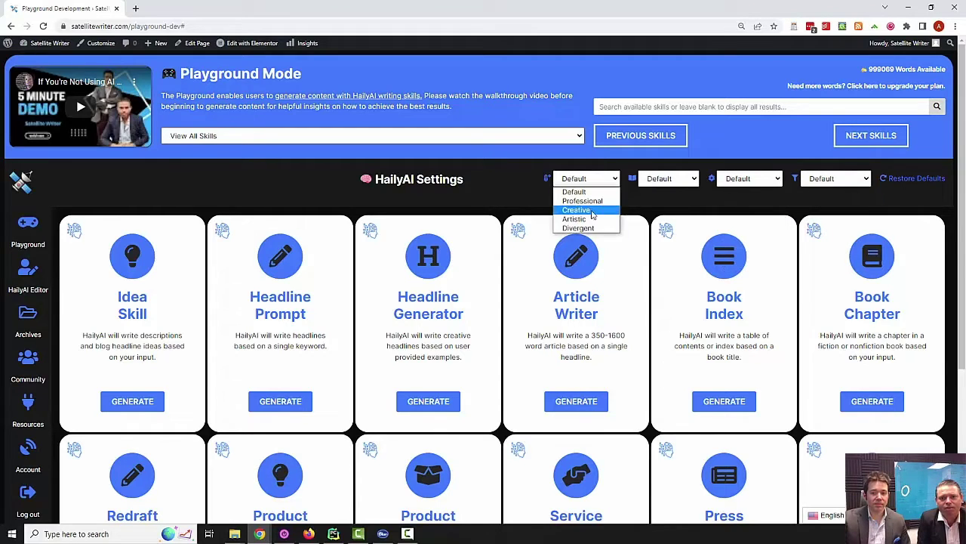
left_click(724, 401)
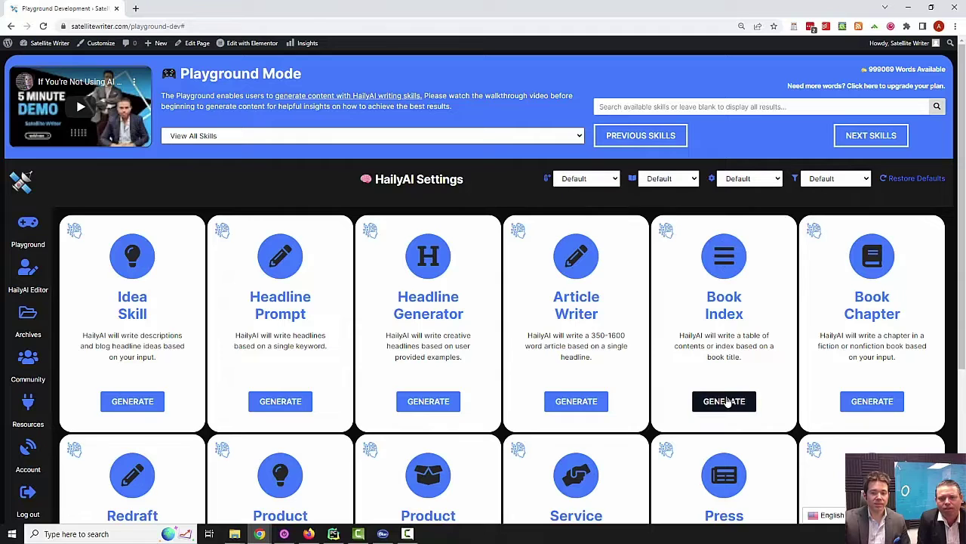
left_click(724, 401)
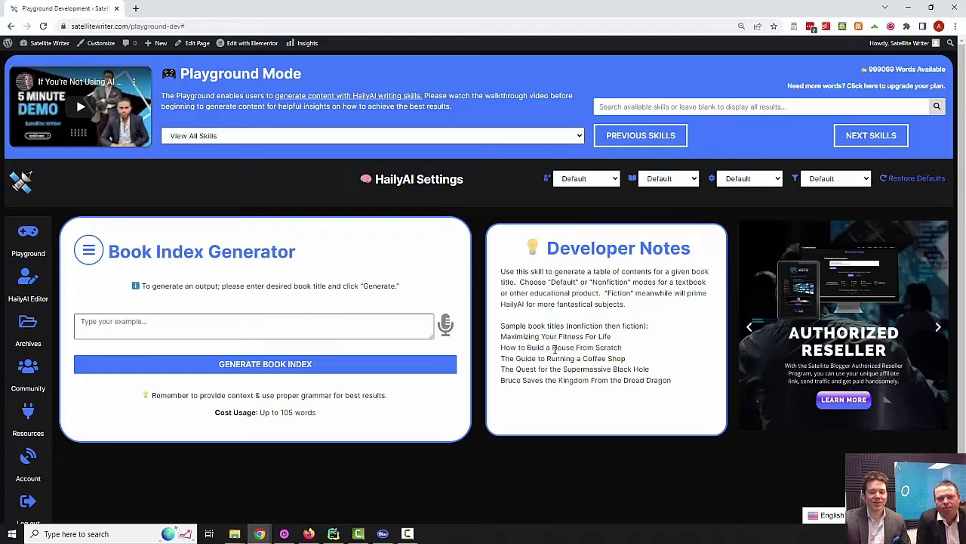
Step: Look over the Developer Notes sample titles, trying out a selection of the coffee shop title
triple_click(555, 349)
left_click(560, 378)
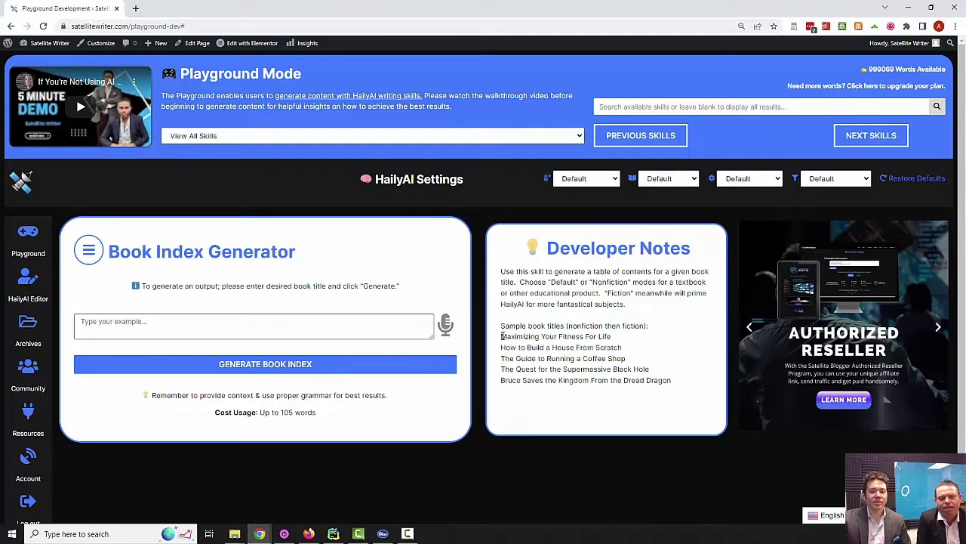
left_click_drag(502, 336, 502, 348)
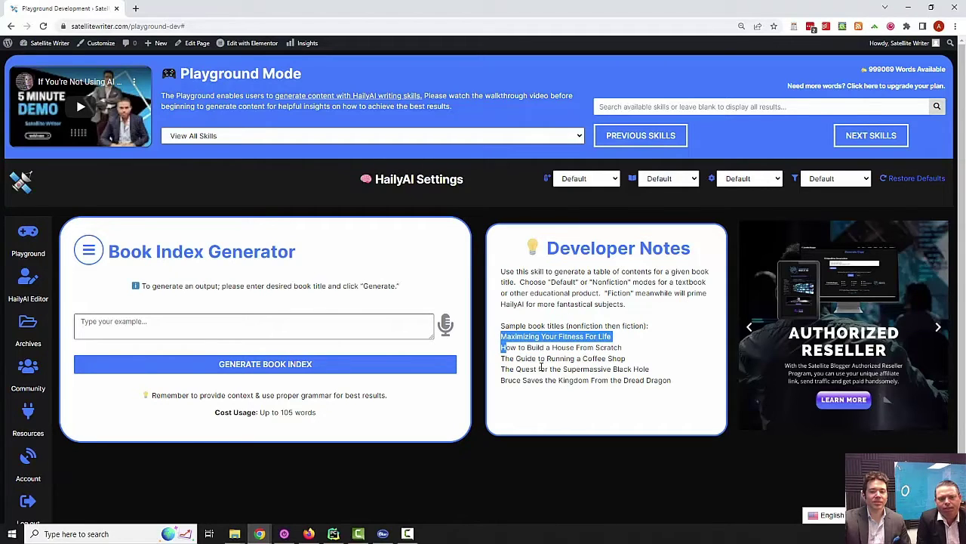
left_click(531, 361)
left_click(210, 321)
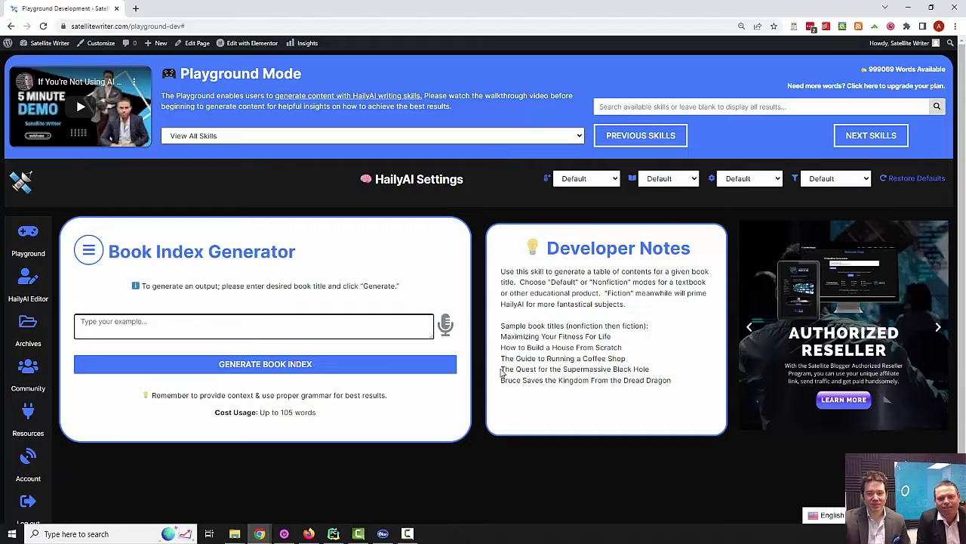
left_click_drag(501, 357, 642, 363)
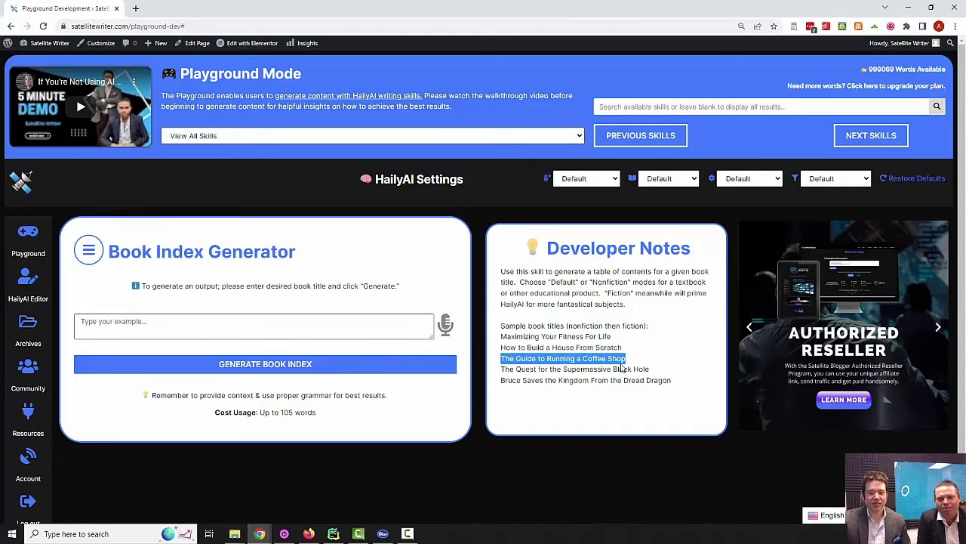
right_click(607, 367)
key("Escape")
left_click(516, 368)
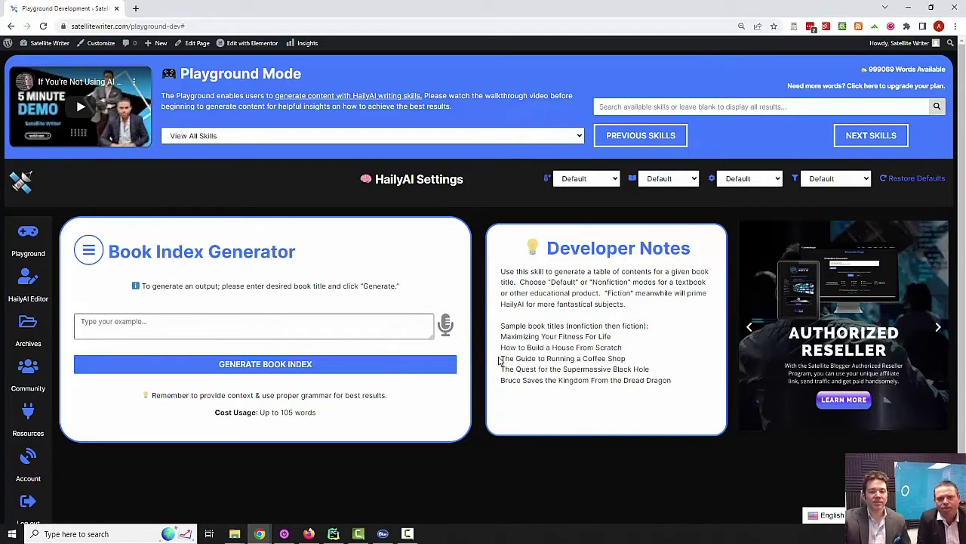
Step: Copy 'The Guide to Running a Coffee Shop' into the book title field and generate the index
left_click_drag(499, 358, 617, 360)
right_click(617, 360)
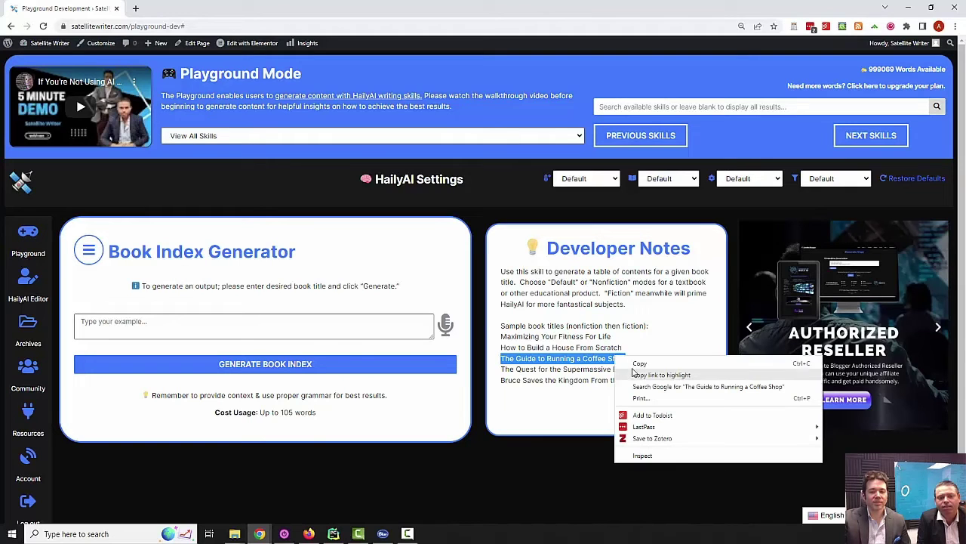
left_click(634, 364)
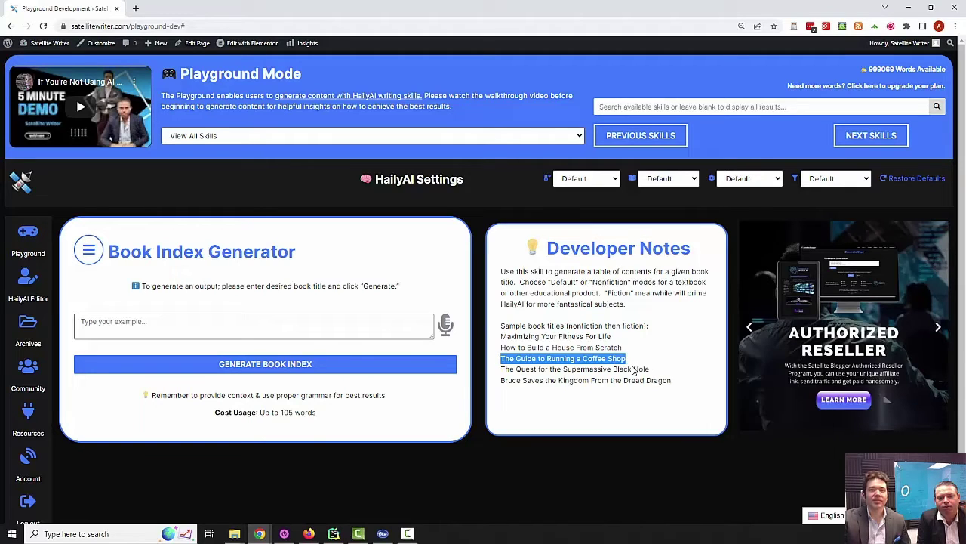
left_click(277, 326)
right_click(286, 327)
left_click(344, 411)
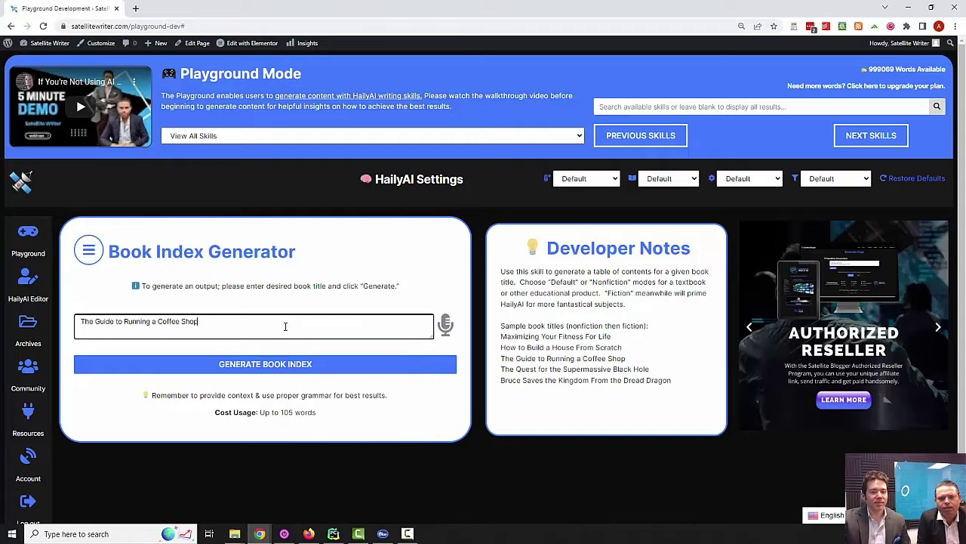
left_click(278, 371)
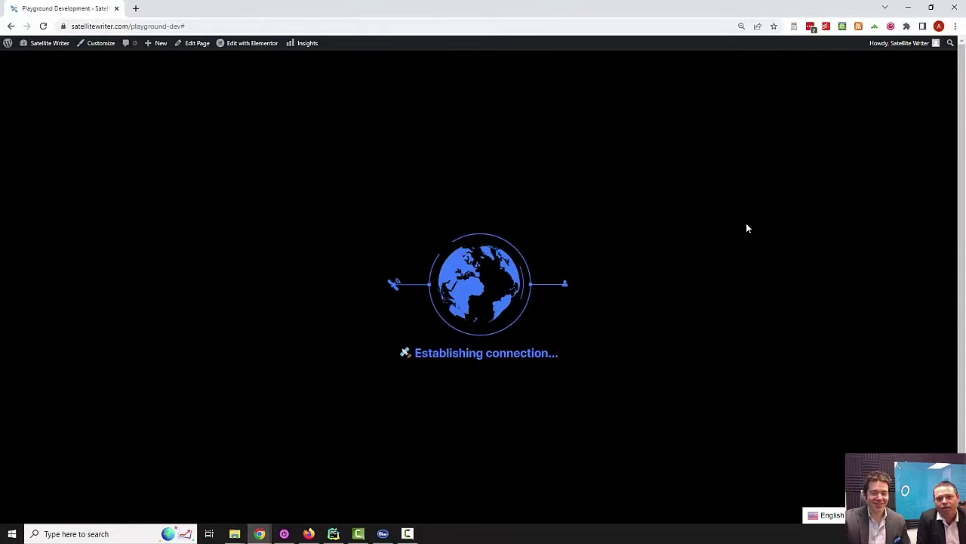
scroll(782, 238, "down", 1)
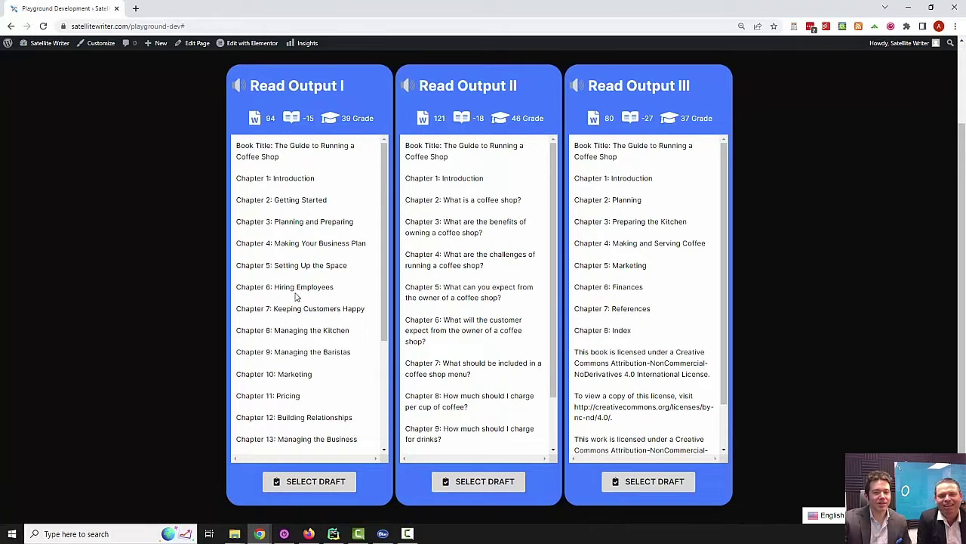
scroll(323, 308, "down", 2)
scroll(342, 308, "up", 1)
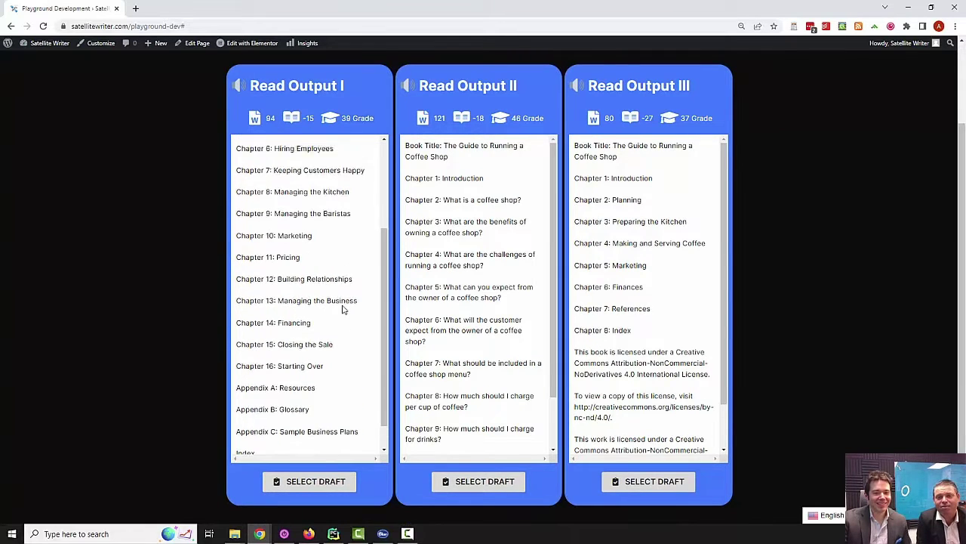
scroll(342, 308, "up", 2)
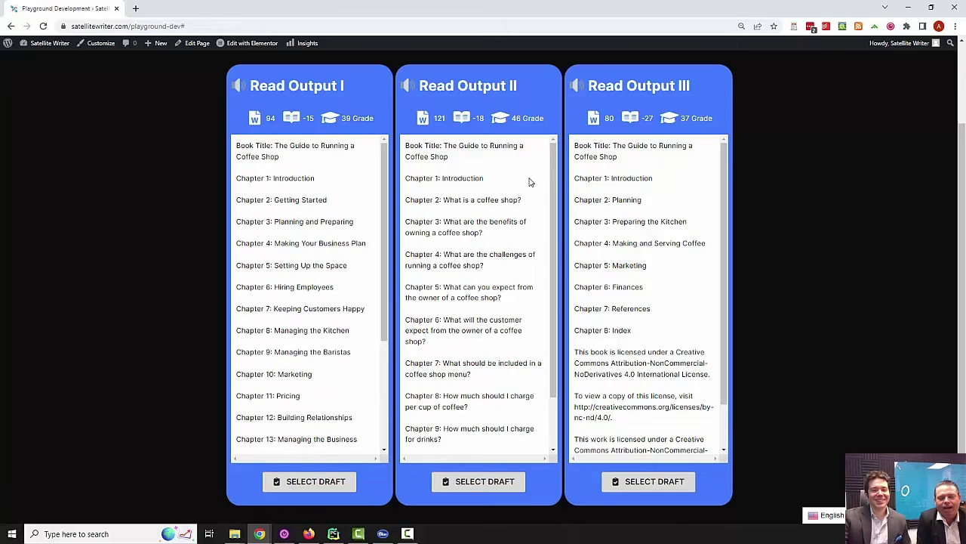
scroll(529, 182, "down", 1)
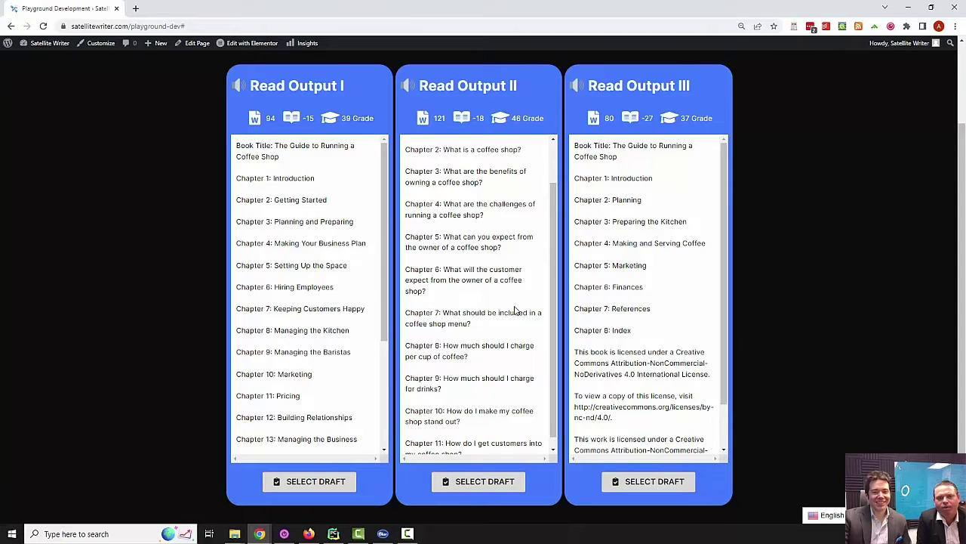
scroll(515, 310, "down", 1)
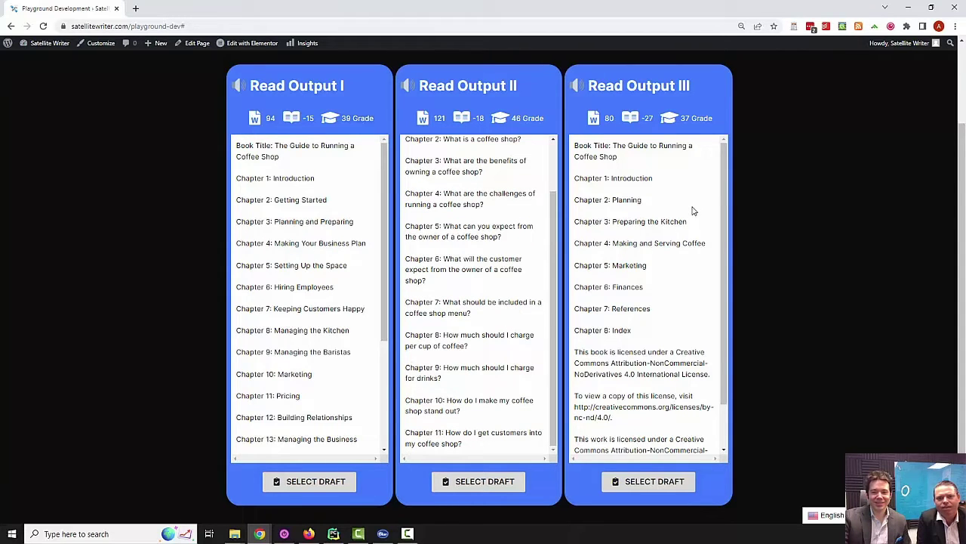
scroll(692, 216, "down", 1)
Step: Play Read Output II's narration, then pause it and move it to 0:21
left_click(412, 84)
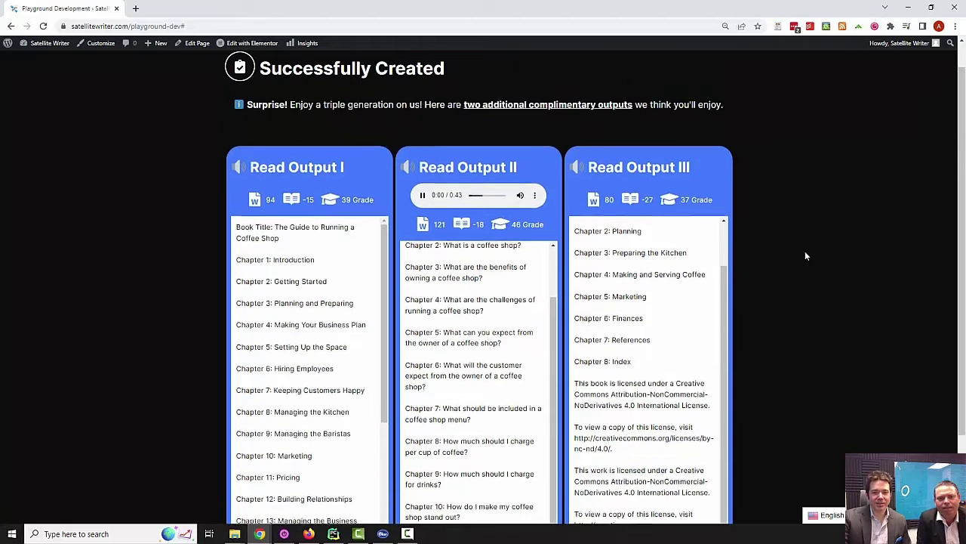
left_click(421, 193)
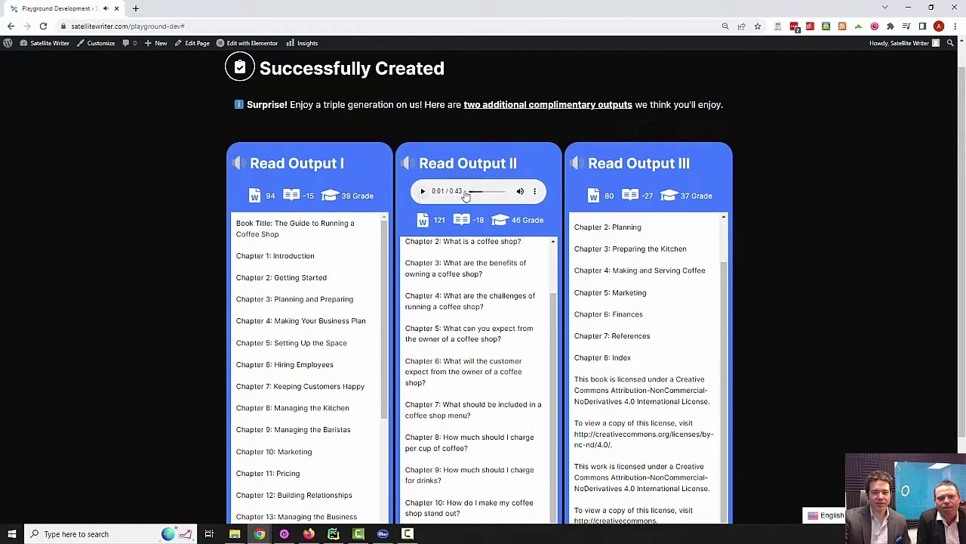
left_click_drag(472, 195, 489, 193)
left_click(536, 191)
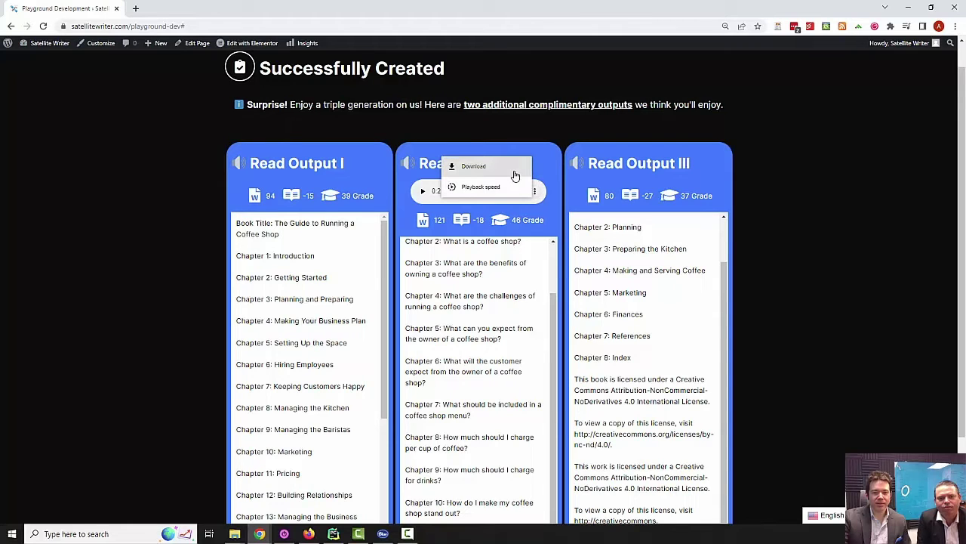
left_click(546, 126)
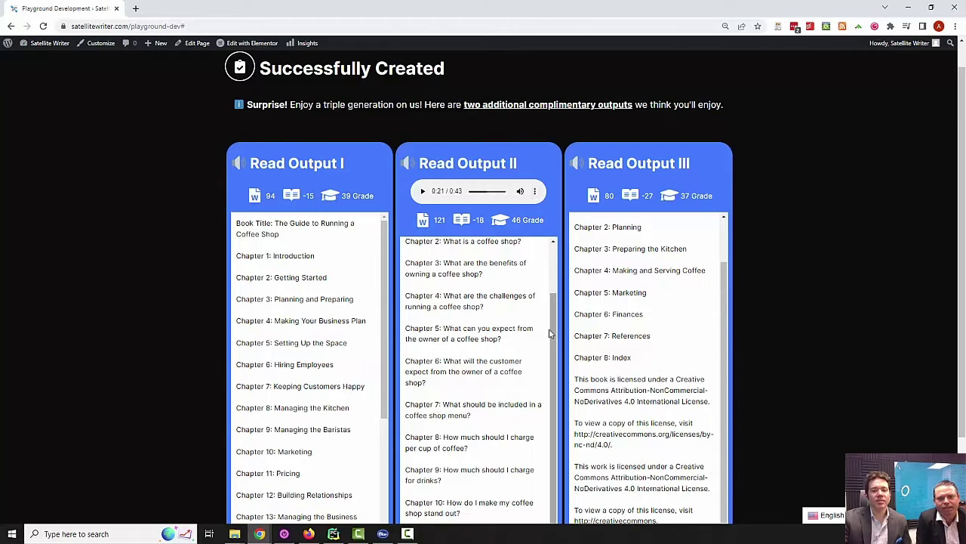
scroll(866, 318, "down", 2)
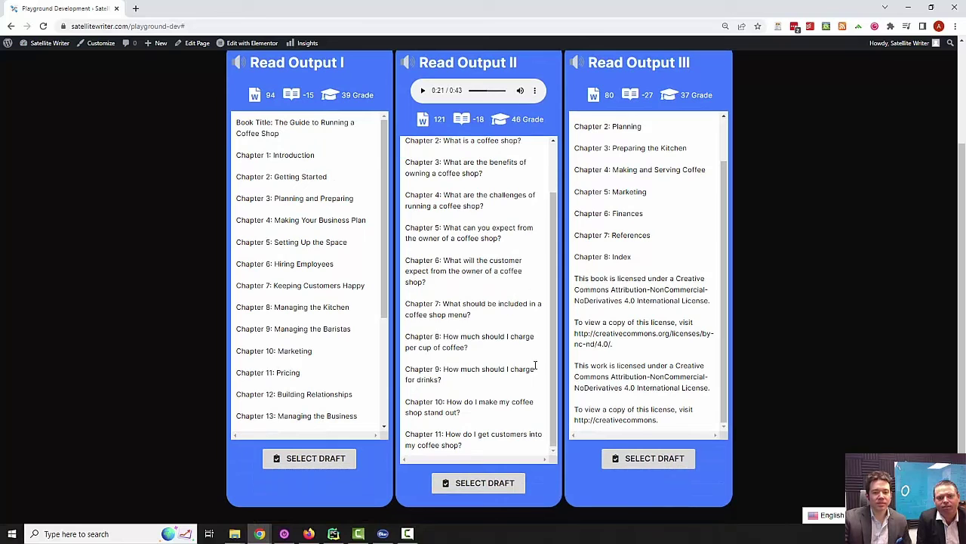
Step: Make the question-style Read Output II the active draft and scroll down to the Finalize button
scroll(498, 367, "up", 5)
scroll(514, 263, "down", 5)
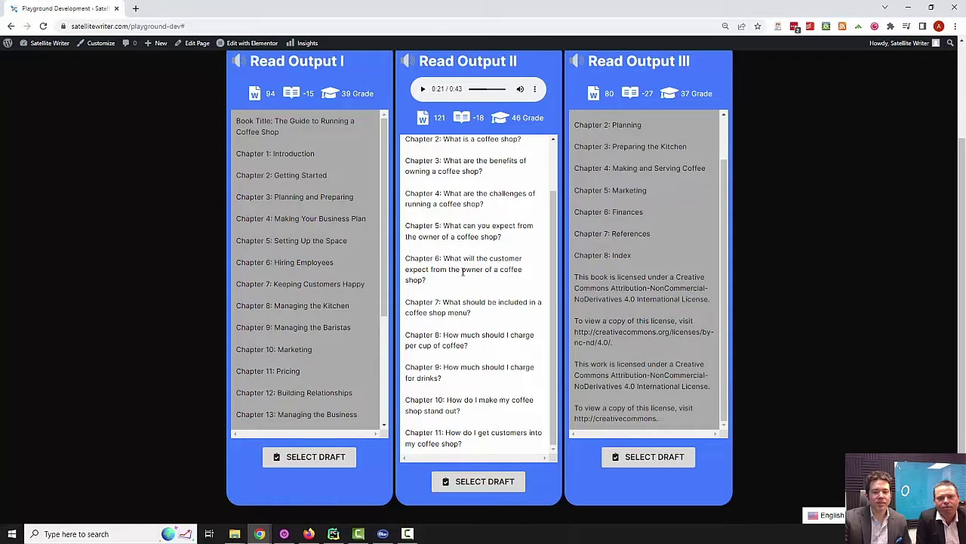
scroll(465, 277, "up", 2)
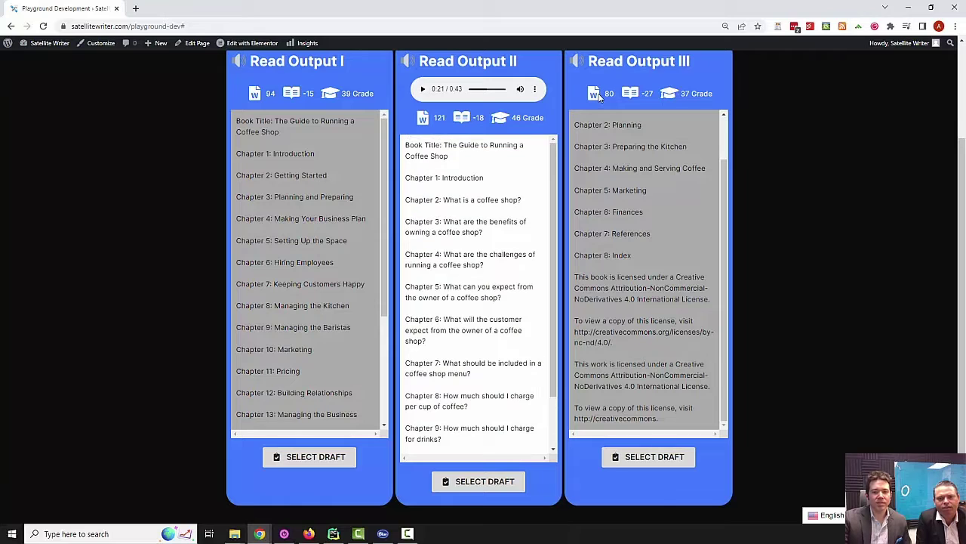
scroll(661, 144, "up", 2)
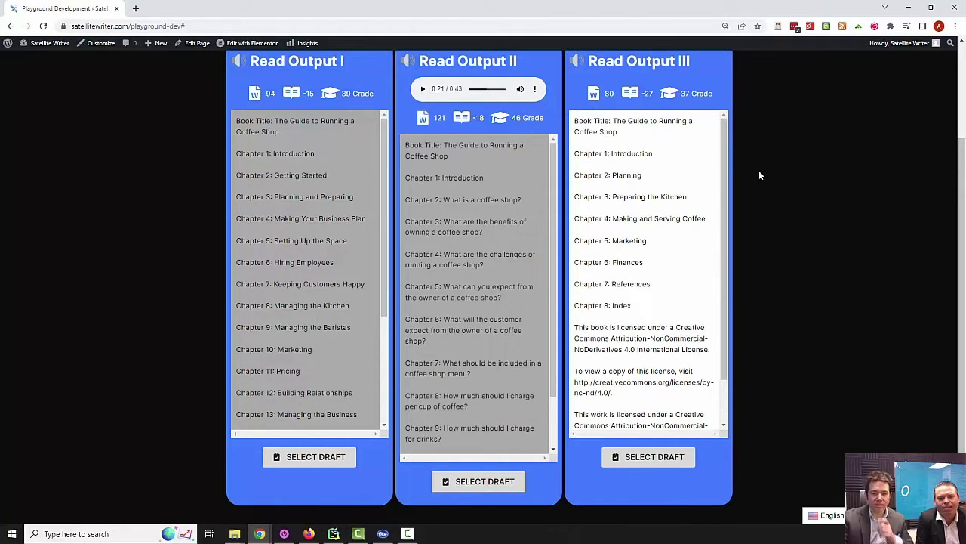
left_click(467, 211)
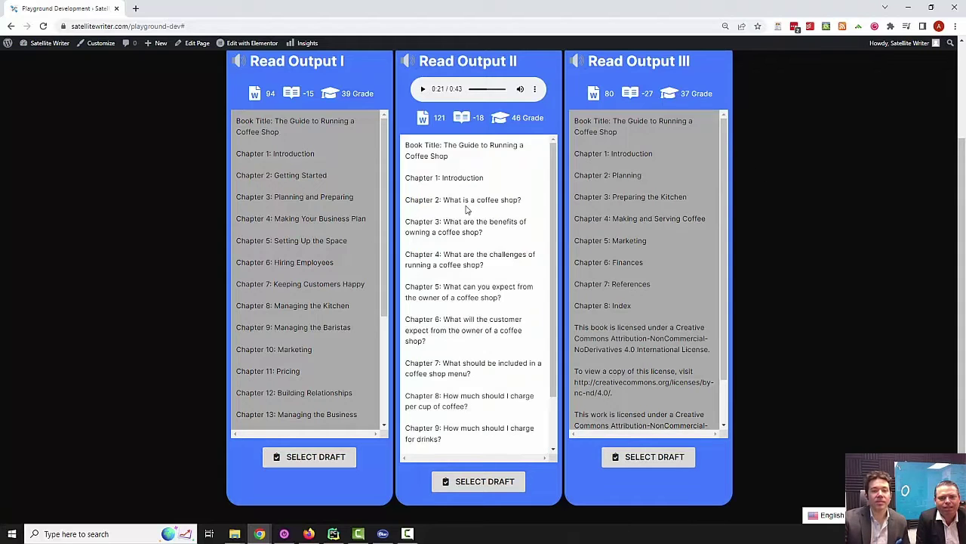
scroll(454, 287, "down", 1)
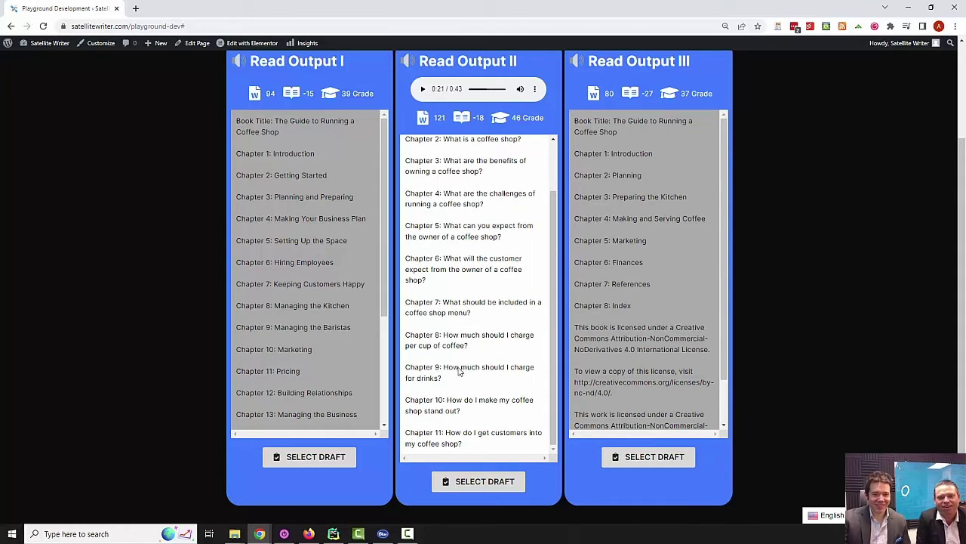
scroll(458, 370, "up", 2)
scroll(475, 302, "down", 2)
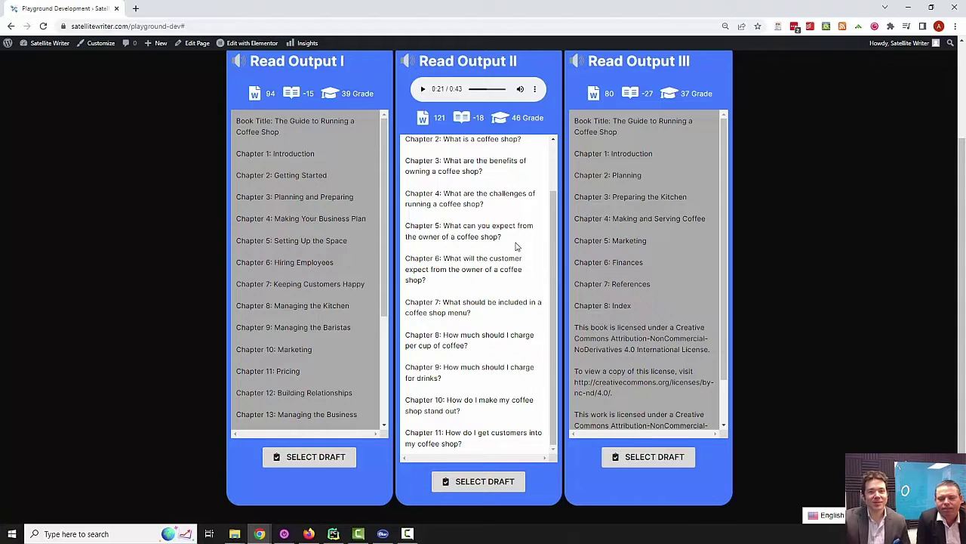
scroll(891, 307, "down", 1)
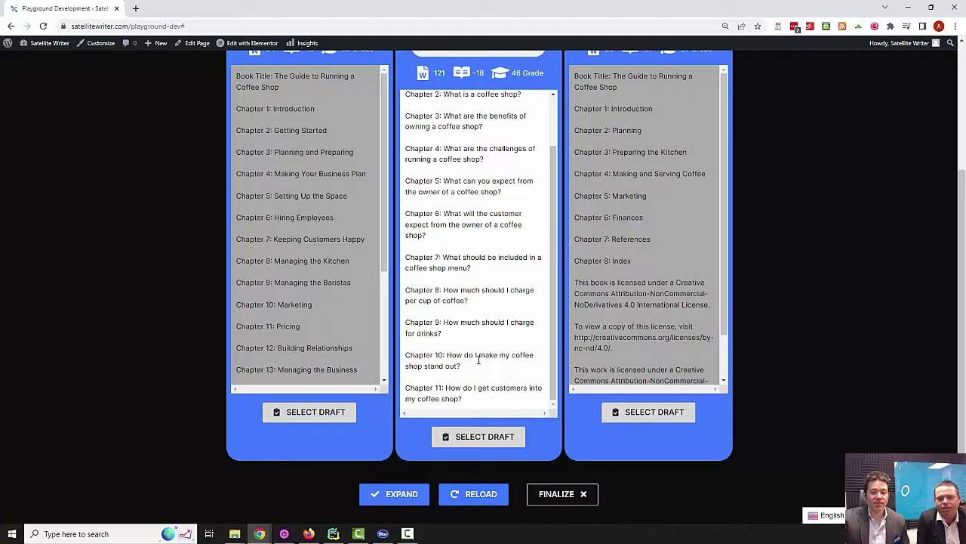
Step: Finalize the question-style coffee shop outline into the HailyAI Editor
left_click(557, 493)
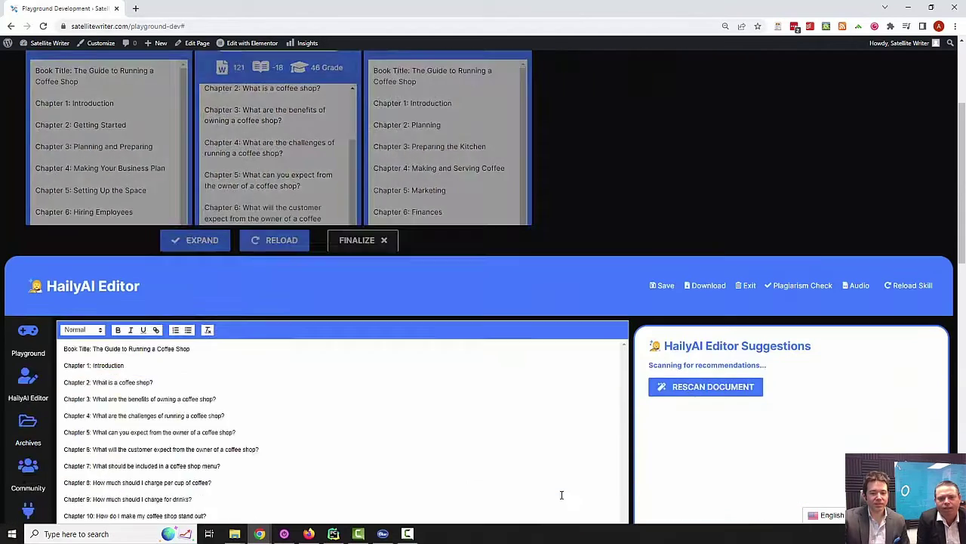